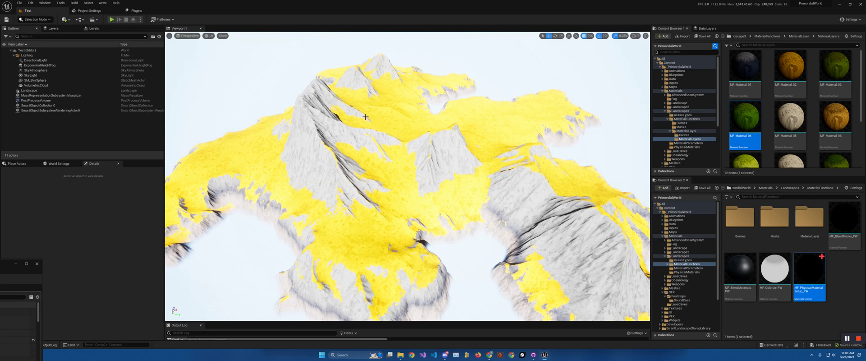
- Examine the landscape's surface material from above and up close at ground level
{"action": "mouse_move", "coordinate": [408, 181]}
{"action": "right_mouse_down"}
{"action": "mouse_move", "coordinate": [426, 212]}
{"action": "mouse_move", "coordinate": [393, 186]}
{"action": "right_mouse_up"}
{"action": "right_click_drag", "start_coordinate": [368, 118], "coordinate": [368, 119]}
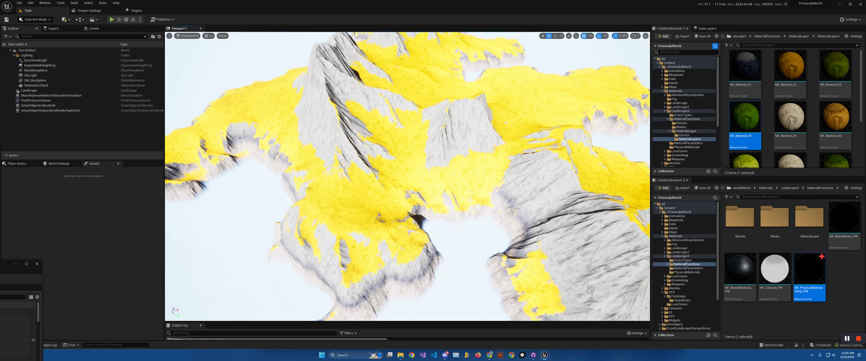
{"action": "left_click_drag", "start_coordinate": [0, 263], "coordinate": [0, 191]}
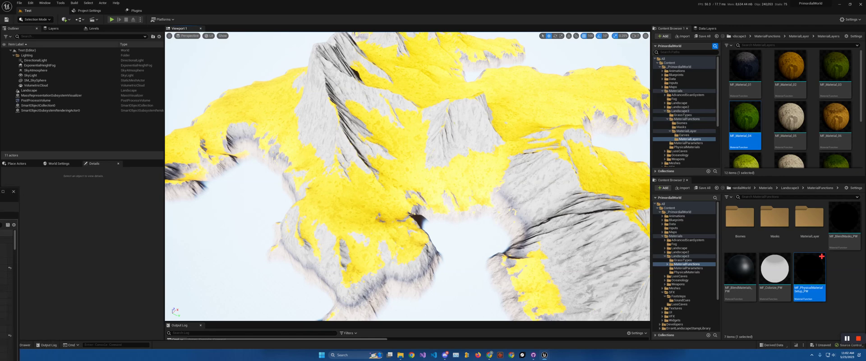
{"action": "mouse_move", "coordinate": [408, 176]}
{"action": "right_mouse_down"}
{"action": "mouse_move", "coordinate": [401, 143]}
{"action": "mouse_move", "coordinate": [406, 185]}
{"action": "mouse_move", "coordinate": [407, 176]}
{"action": "right_mouse_up"}
{"action": "key", "text": "w"}
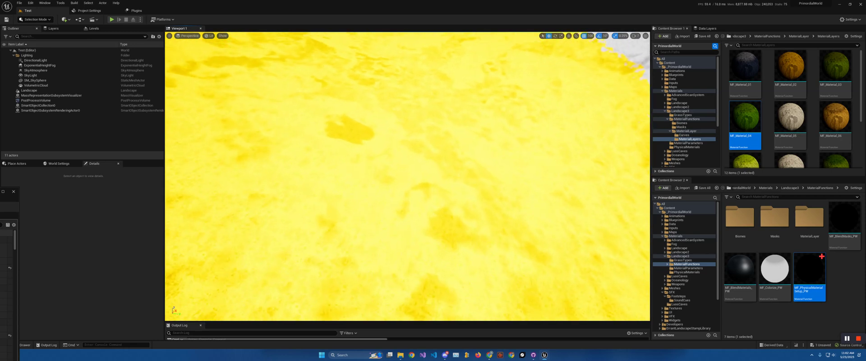
{"action": "right_click_drag", "start_coordinate": [398, 253], "coordinate": [398, 253]}
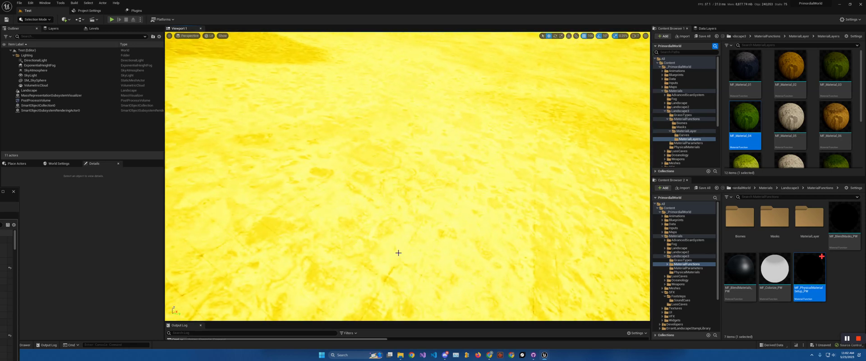
{"action": "right_click_drag", "start_coordinate": [488, 170], "coordinate": [488, 170]}
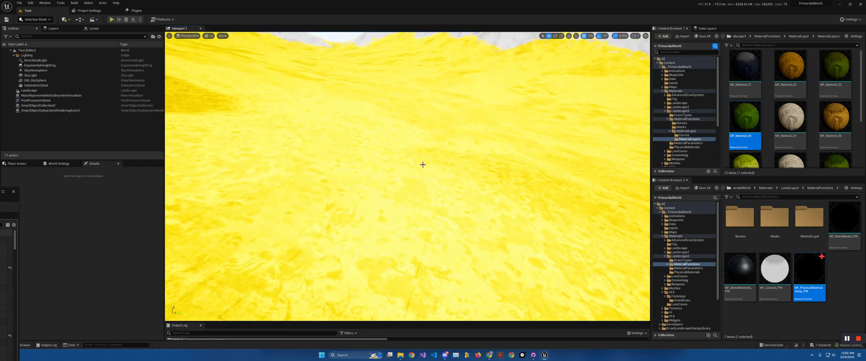
{"action": "right_click_drag", "start_coordinate": [321, 230], "coordinate": [321, 230]}
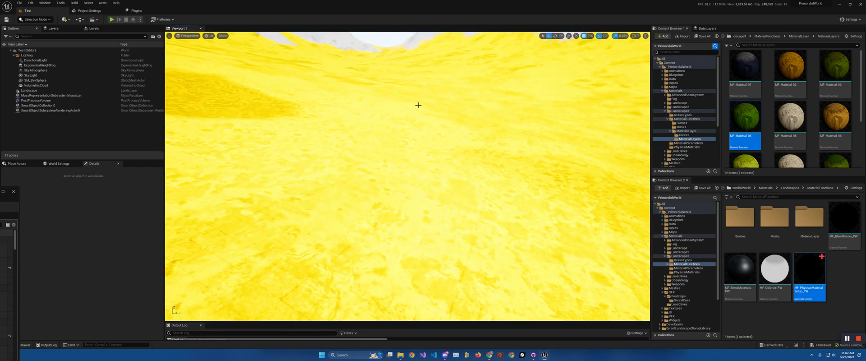
{"action": "right_click_drag", "start_coordinate": [497, 156], "coordinate": [497, 156]}
{"action": "right_click_drag", "start_coordinate": [445, 188], "coordinate": [445, 188]}
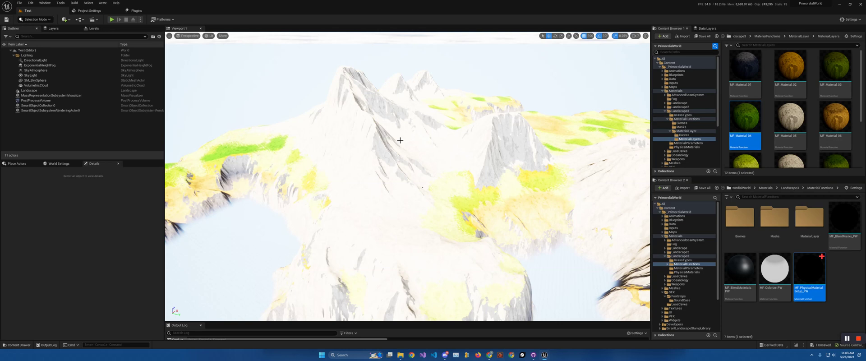
- Inspect the mountain landscape from the air and move in close to the grey patch on the grassy slope
{"action": "right_click_drag", "start_coordinate": [400, 140], "coordinate": [352, 138]}
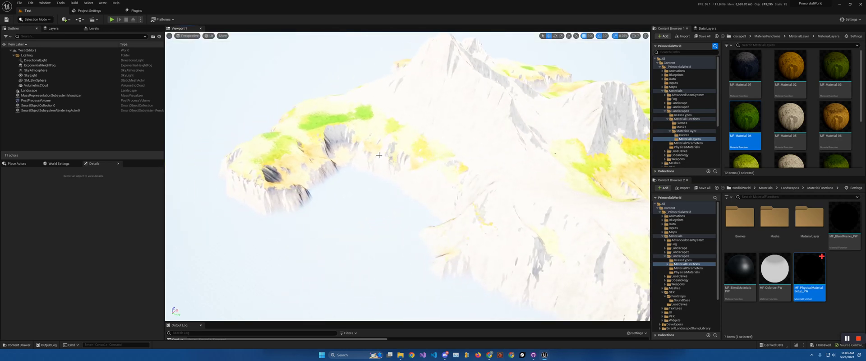
{"action": "mouse_move", "coordinate": [382, 160]}
{"action": "right_mouse_down"}
{"action": "mouse_move", "coordinate": [419, 157]}
{"action": "mouse_move", "coordinate": [380, 151]}
{"action": "mouse_move", "coordinate": [403, 161]}
{"action": "mouse_move", "coordinate": [384, 169]}
{"action": "right_mouse_up"}
{"action": "key", "text": "w"}
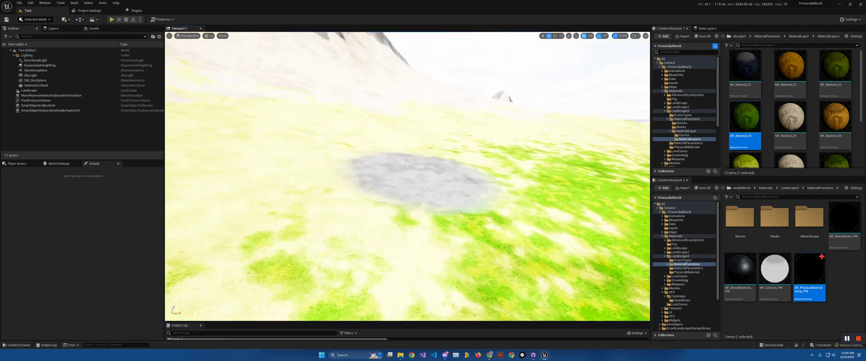
- Bring up the M_Landscape material graph and examine the mask and static bool nodes feeding the physical material setup function
{"action": "left_click_drag", "start_coordinate": [440, 358], "coordinate": [397, 1]}
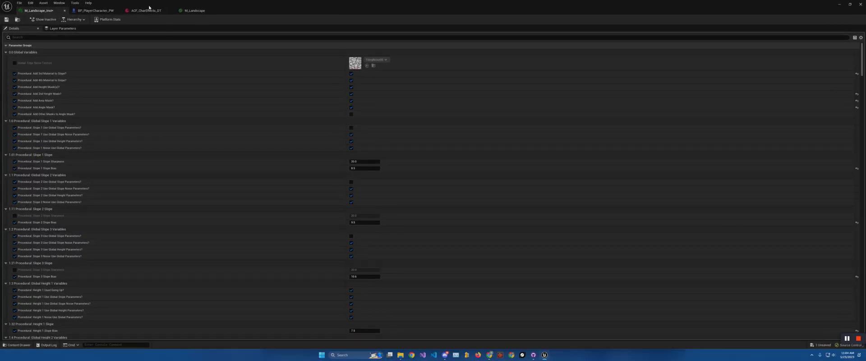
{"action": "left_click", "coordinate": [185, 11]}
{"action": "right_click_drag", "start_coordinate": [564, 114], "coordinate": [590, 164]}
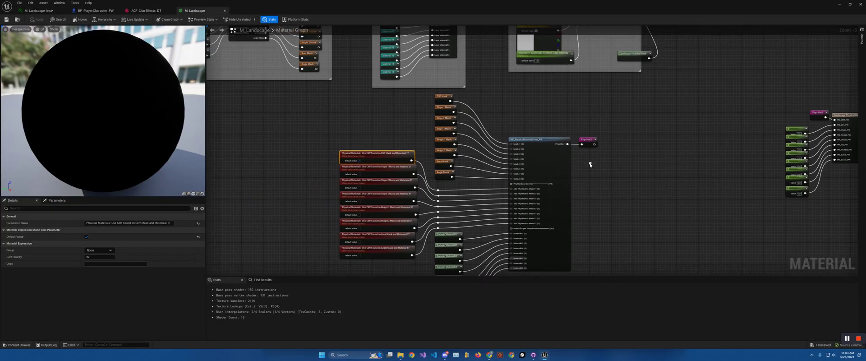
{"action": "scroll", "coordinate": [376, 180], "scroll_direction": "up", "scroll_amount": 3}
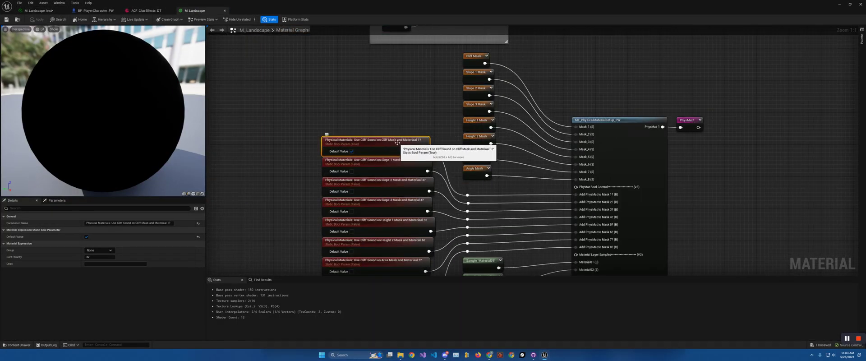
{"action": "mouse_move", "coordinate": [408, 144]}
{"action": "right_mouse_down"}
{"action": "mouse_move", "coordinate": [506, 207]}
{"action": "mouse_move", "coordinate": [338, 26]}
{"action": "right_mouse_up"}
{"action": "right_click_drag", "start_coordinate": [504, 195], "coordinate": [460, 85]}
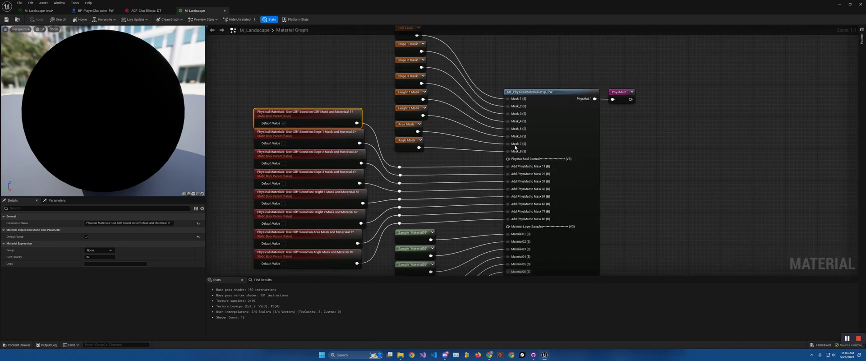
{"action": "right_click_drag", "start_coordinate": [514, 148], "coordinate": [544, 184]}
{"action": "scroll", "coordinate": [544, 183], "scroll_direction": "down", "scroll_amount": 5}
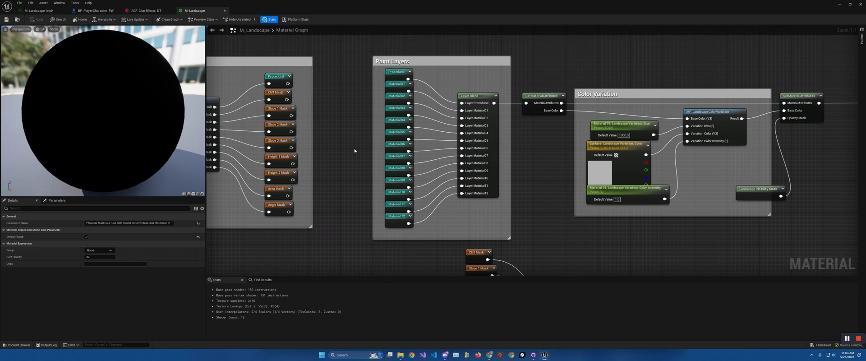
{"action": "scroll", "coordinate": [410, 153], "scroll_direction": "up", "scroll_amount": 5}
{"action": "right_click_drag", "start_coordinate": [410, 153], "coordinate": [370, 26]}
{"action": "right_click_drag", "start_coordinate": [476, 190], "coordinate": [460, 270]}
{"action": "right_click_drag", "start_coordinate": [482, 148], "coordinate": [429, 117]}
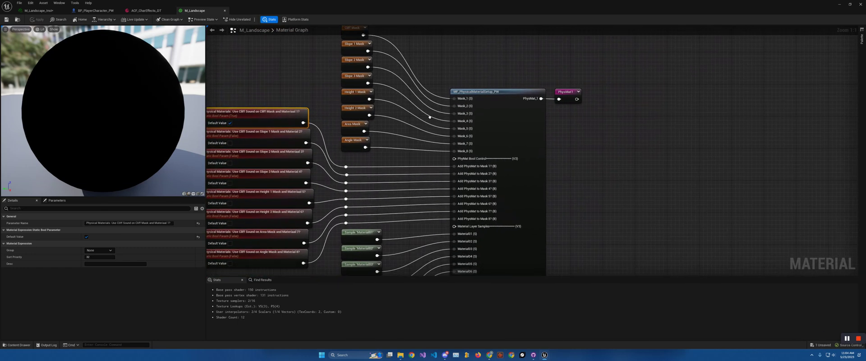
- Open the MF_PhysicalMaterialSetup_PW function and examine its material inputs and its chain of mask, Add, Saturate and Switch nodes
{"action": "double_click", "coordinate": [519, 141]}
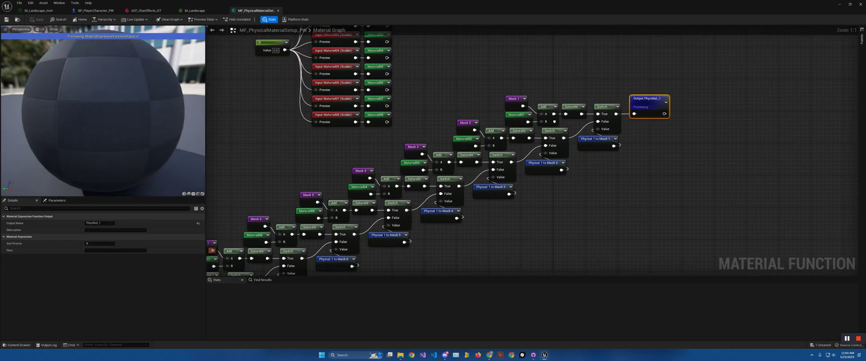
{"action": "right_click_drag", "start_coordinate": [538, 91], "coordinate": [638, 89]}
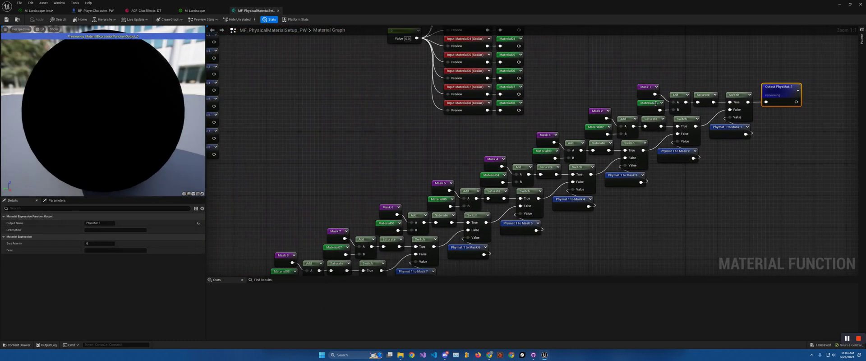
{"action": "right_click_drag", "start_coordinate": [652, 108], "coordinate": [662, 125]}
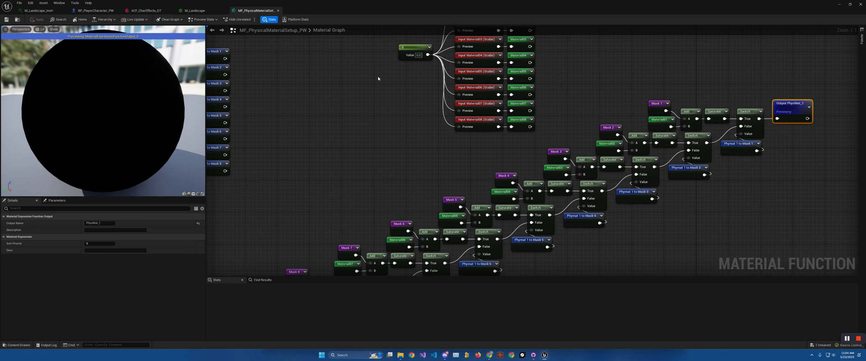
{"action": "right_click_drag", "start_coordinate": [378, 78], "coordinate": [310, 101]}
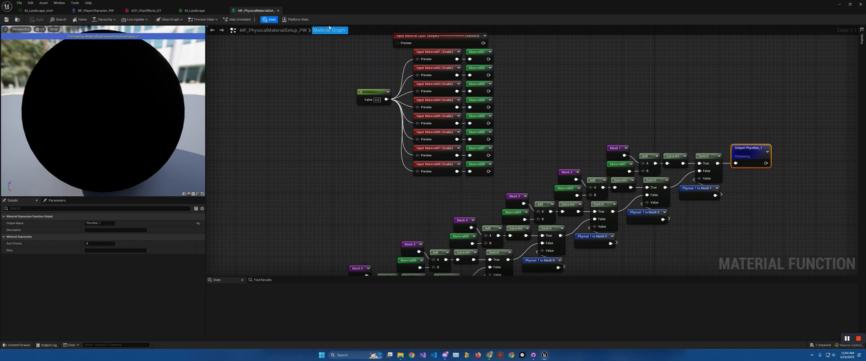
- Review the MF_PhysicalMaterialSetup_PW node in the M_Landscape graph and move the material editor window off the level view
{"action": "left_click", "coordinate": [194, 11]}
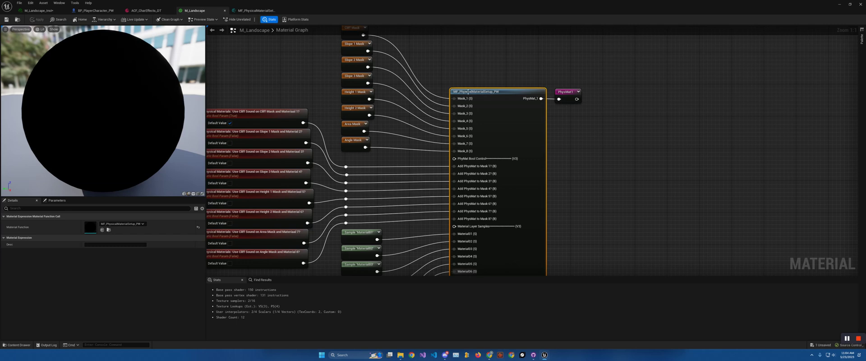
{"action": "right_click_drag", "start_coordinate": [478, 72], "coordinate": [544, 138]}
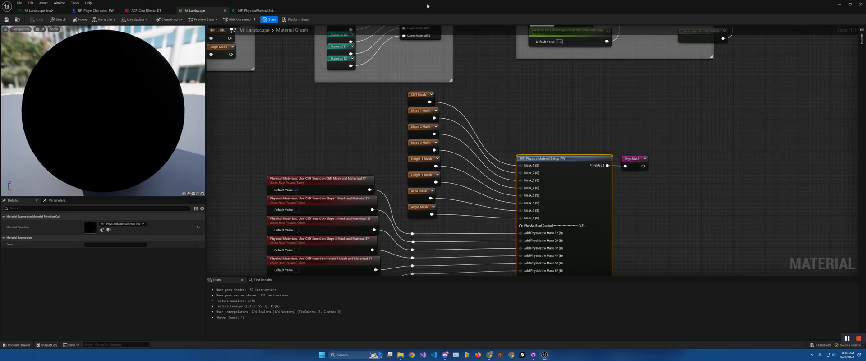
{"action": "left_click_drag", "start_coordinate": [443, 9], "coordinate": [0, 194]}
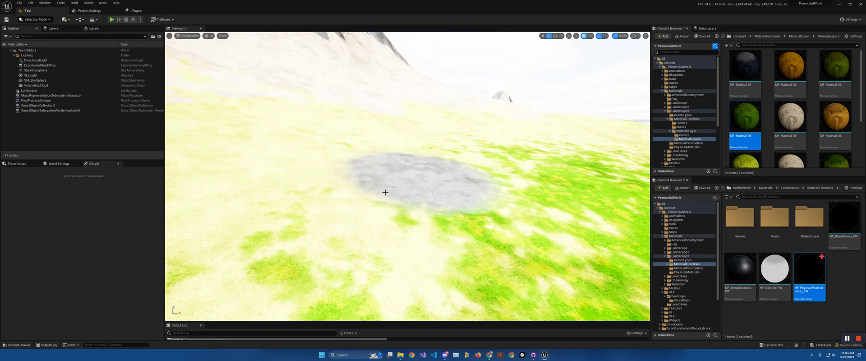
- Examine the ground materials around the grey patch, from the mountain base down to the green grass
{"action": "right_click_drag", "start_coordinate": [427, 201], "coordinate": [411, 180]}
{"action": "key", "text": "s"}
{"action": "key", "text": "w"}
{"action": "right_click_drag", "start_coordinate": [387, 139], "coordinate": [405, 183]}
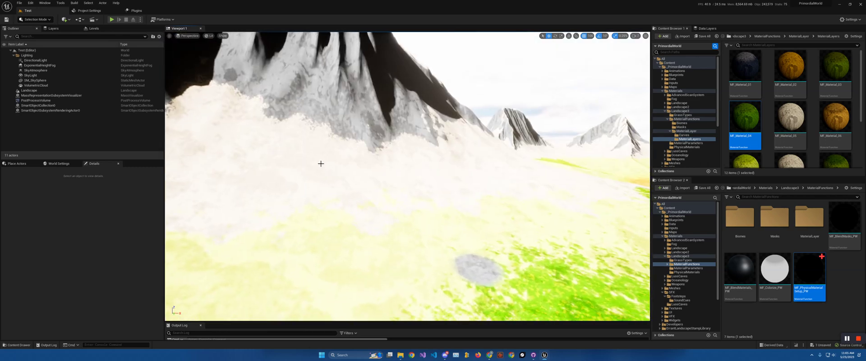
{"action": "right_click_drag", "start_coordinate": [274, 161], "coordinate": [331, 173]}
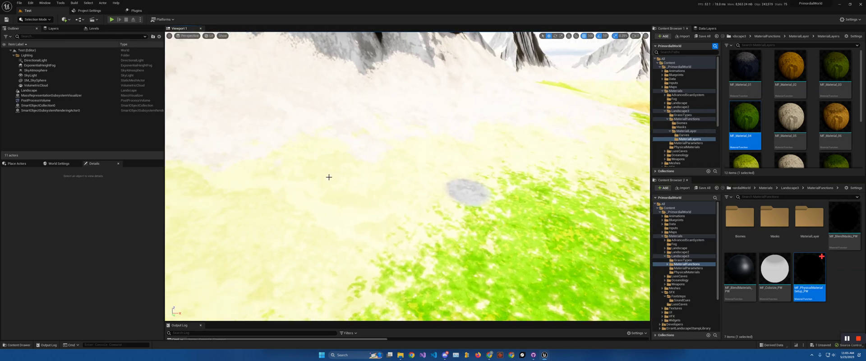
{"action": "right_click_drag", "start_coordinate": [297, 120], "coordinate": [320, 143]}
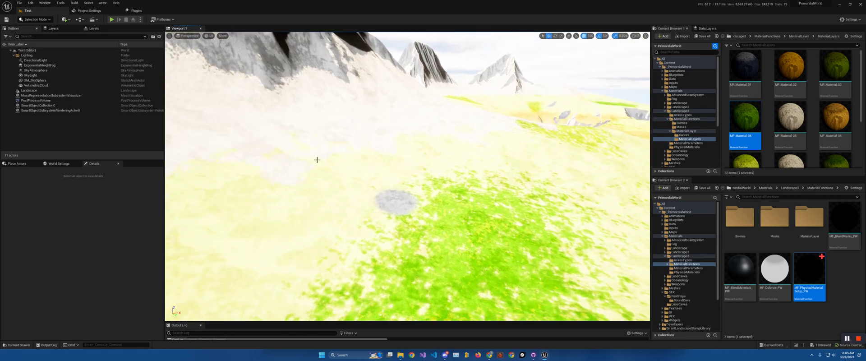
{"action": "mouse_move", "coordinate": [574, 243]}
{"action": "right_mouse_down"}
{"action": "mouse_move", "coordinate": [586, 287]}
{"action": "mouse_move", "coordinate": [581, 237]}
{"action": "right_mouse_up"}
{"action": "key", "text": "w"}
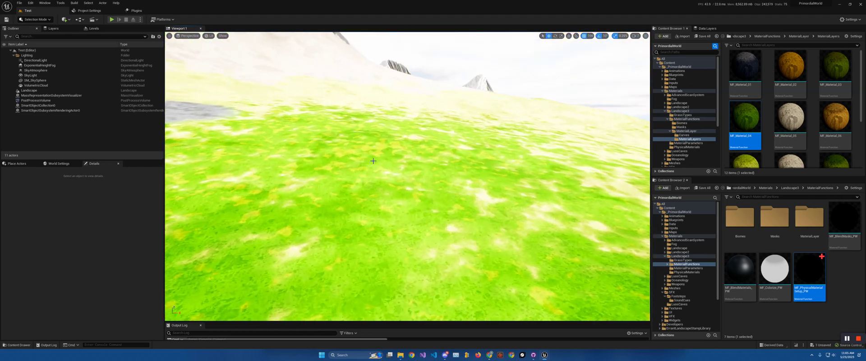
- Play-test the level by running the character from the grass across the grey patch towards the mountain, and end the session
{"action": "left_click", "coordinate": [112, 20]}
{"action": "left_click", "coordinate": [111, 19]}
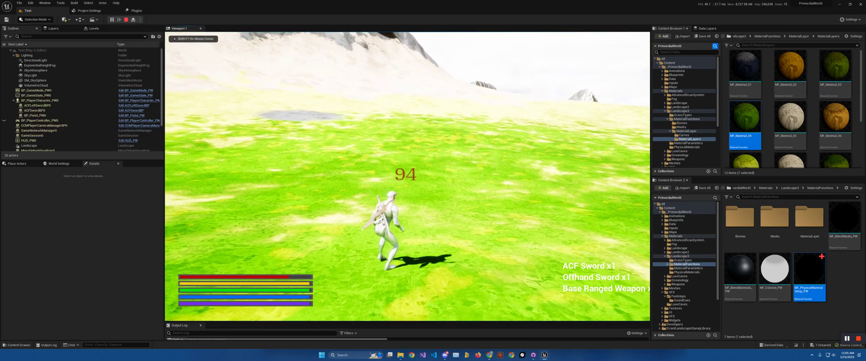
{"action": "key", "text": "w"}
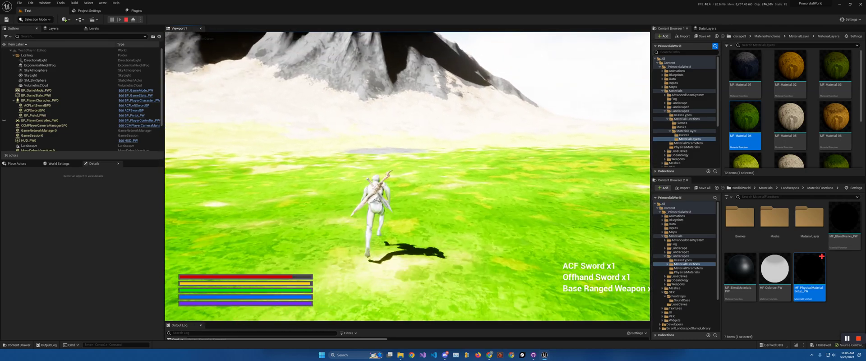
{"action": "key", "text": "shift"}
{"action": "key", "text": "w"}
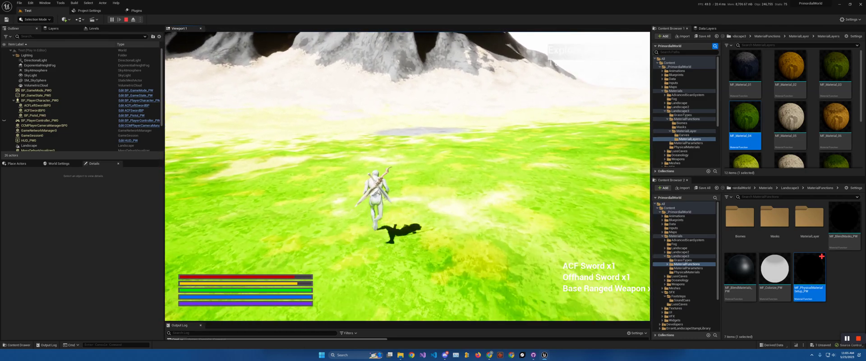
{"action": "key", "text": "w"}
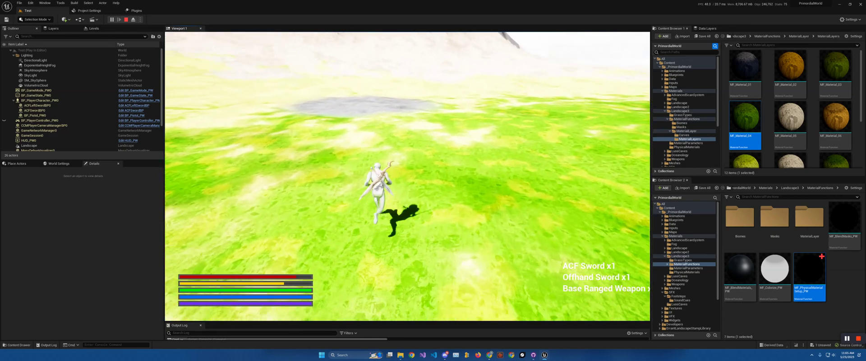
{"action": "key", "text": "w"}
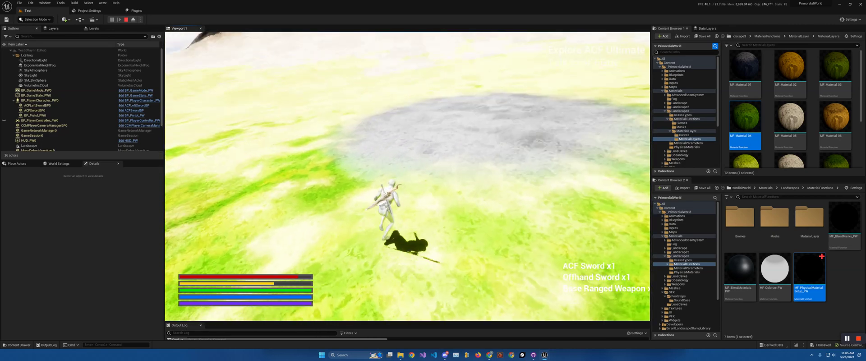
{"action": "key", "text": "w"}
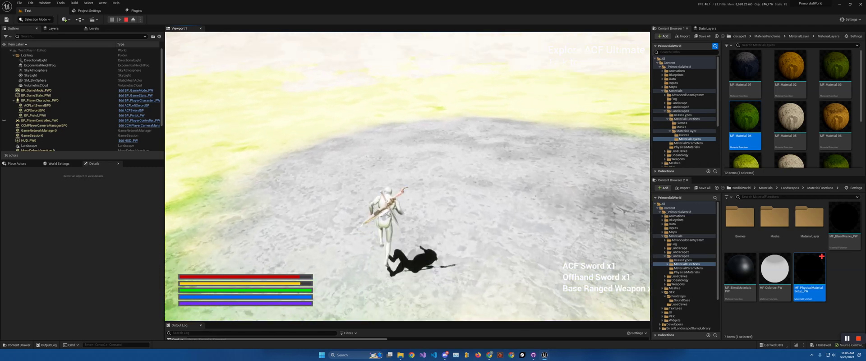
{"action": "key", "text": "w"}
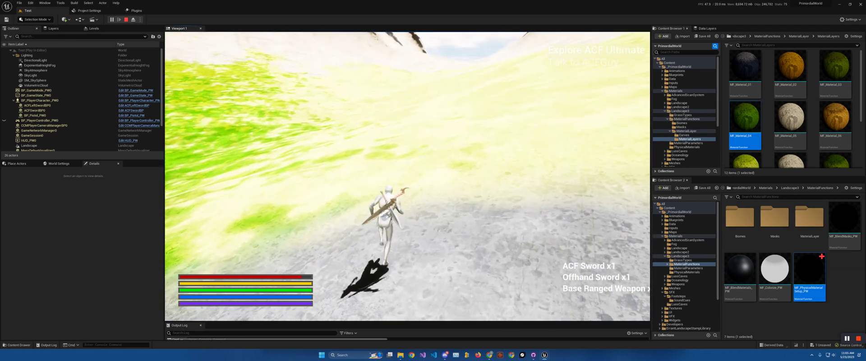
{"action": "key", "text": "w"}
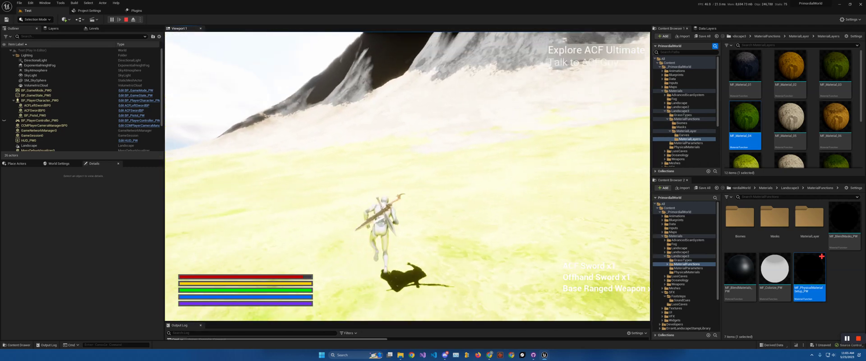
{"action": "key", "text": "Escape"}
- Survey how the material layers are distributed over the landscape's slopes, plains and cliffs, from near the grey patch and from high above
{"action": "key", "text": "s"}
{"action": "right_click_drag", "start_coordinate": [396, 150], "coordinate": [446, 140]}
{"action": "key", "text": "w"}
{"action": "right_click_drag", "start_coordinate": [314, 171], "coordinate": [333, 148]}
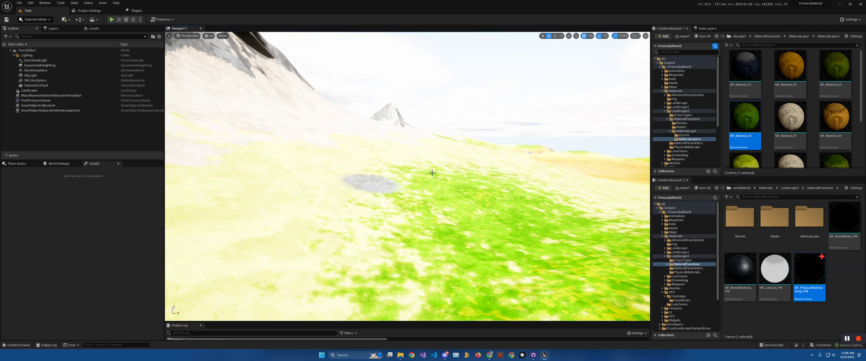
{"action": "right_click_drag", "start_coordinate": [360, 188], "coordinate": [342, 217]}
{"action": "key", "text": "s"}
{"action": "right_click_drag", "start_coordinate": [464, 169], "coordinate": [445, 170]}
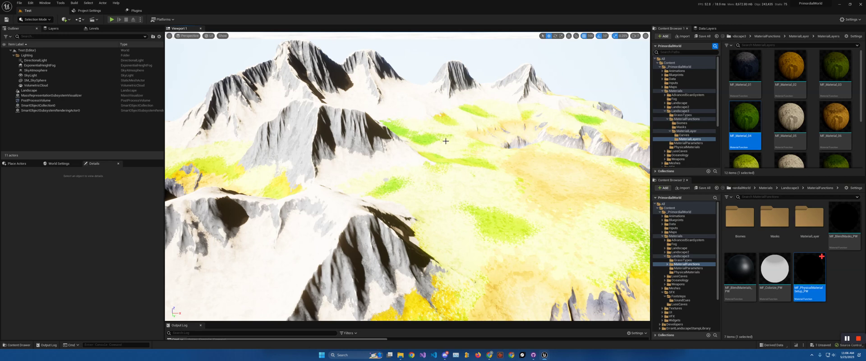
{"action": "right_click_drag", "start_coordinate": [445, 140], "coordinate": [425, 136]}
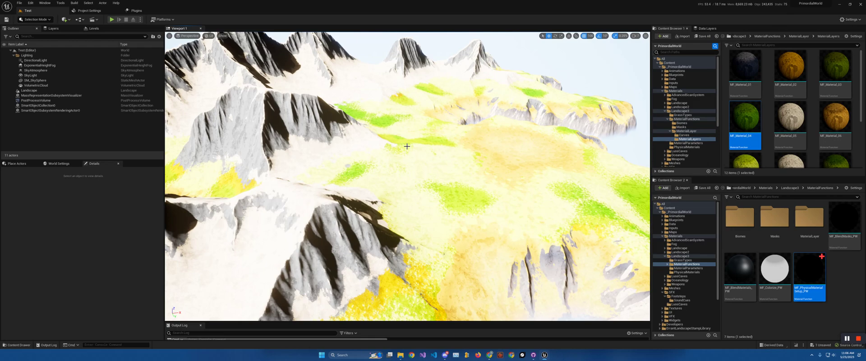
{"action": "mouse_move", "coordinate": [414, 155]}
{"action": "right_mouse_down"}
{"action": "mouse_move", "coordinate": [446, 192]}
{"action": "mouse_move", "coordinate": [414, 154]}
{"action": "right_mouse_up"}
{"action": "key", "text": "w"}
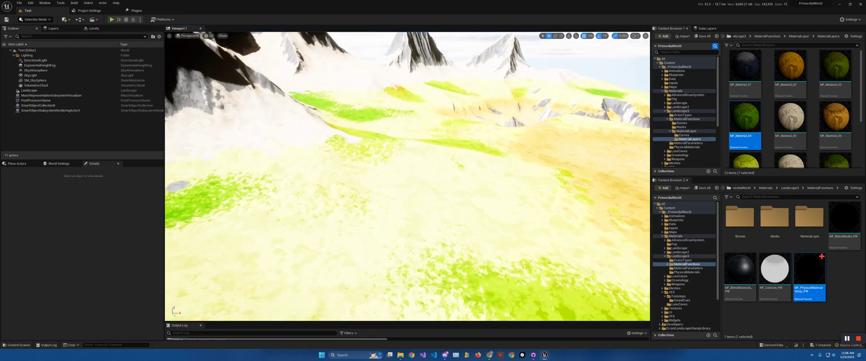
{"action": "scroll", "coordinate": [413, 154], "scroll_direction": "down", "scroll_amount": 10}
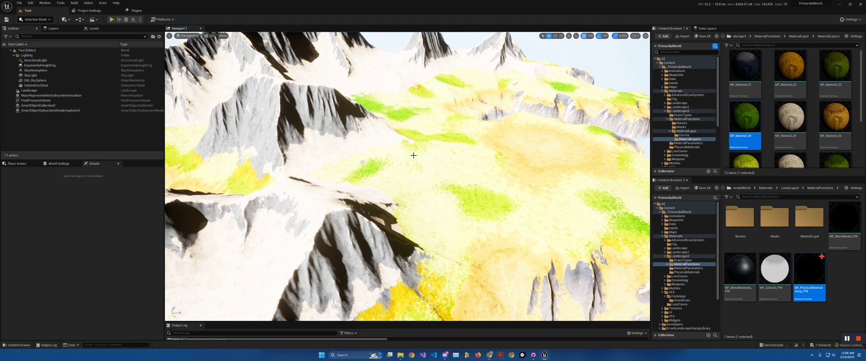
{"action": "scroll", "coordinate": [413, 155], "scroll_direction": "down", "scroll_amount": 6}
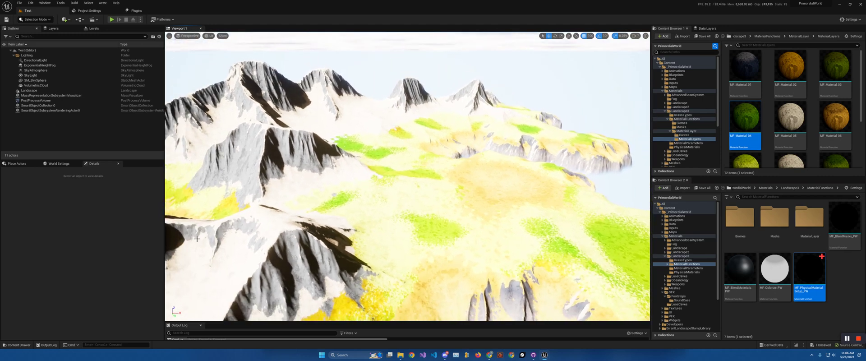